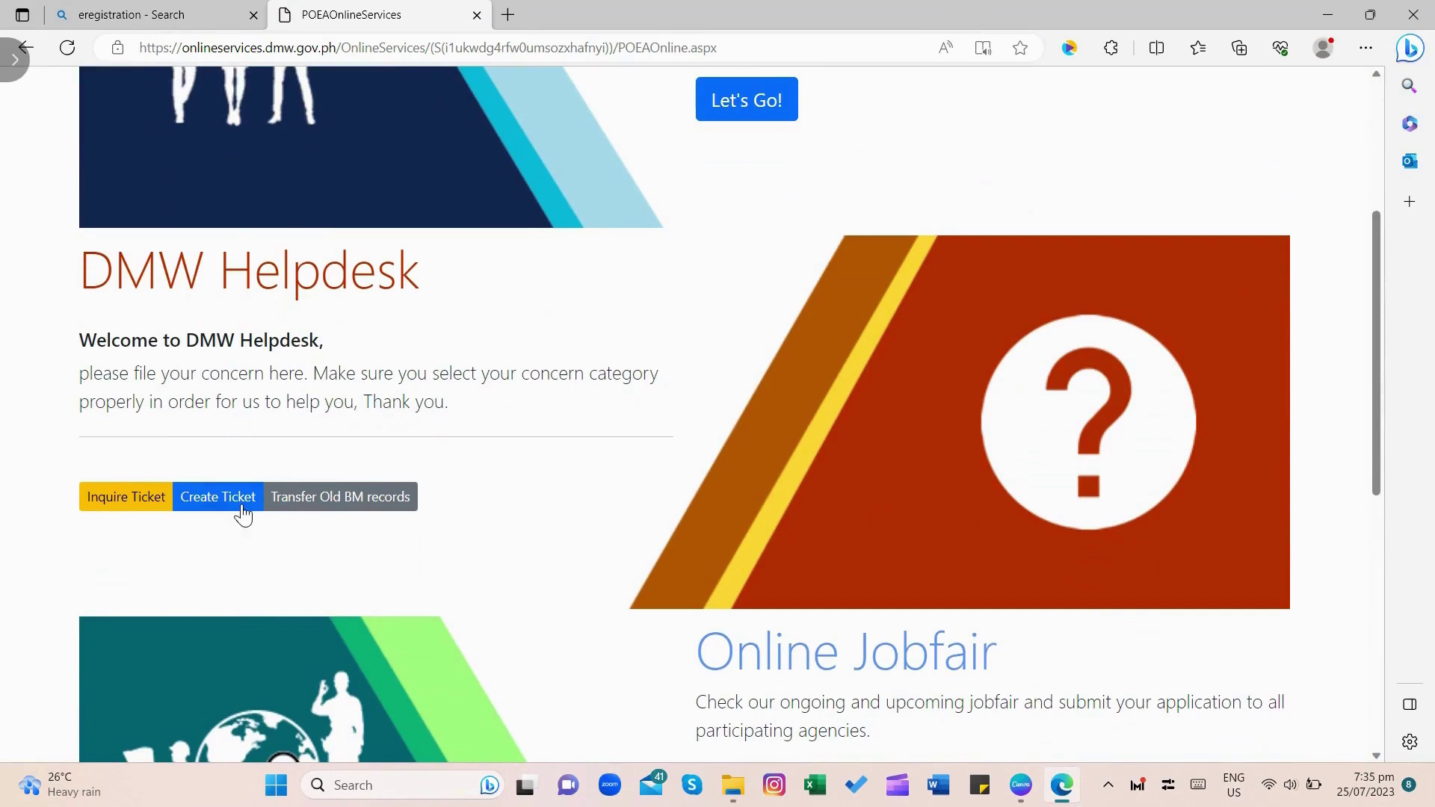
Create a DMW Helpdesk ticket for Online Services-ERegistration with the concern Account Problem - Forgot Ereg Details
click(241, 513)
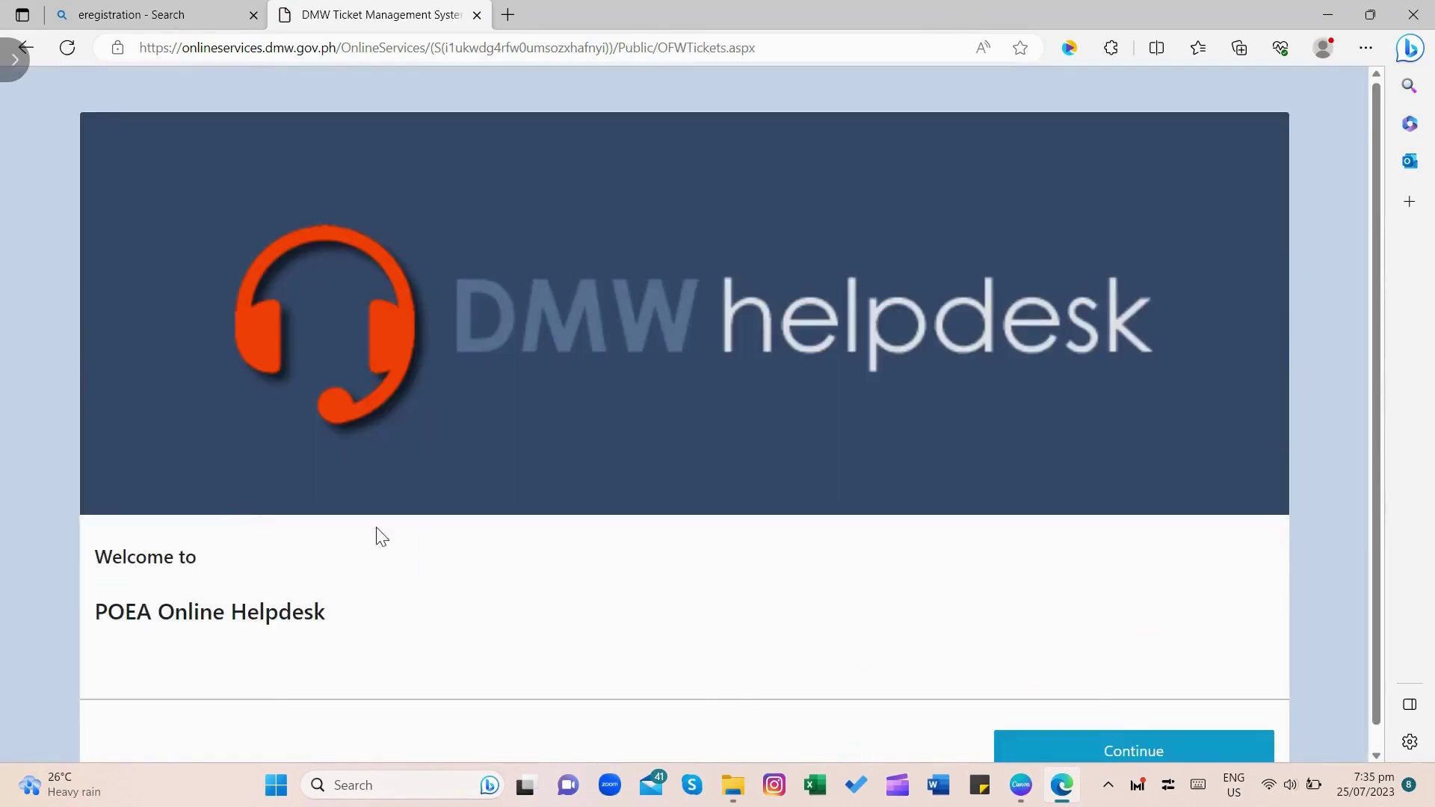
click(1040, 744)
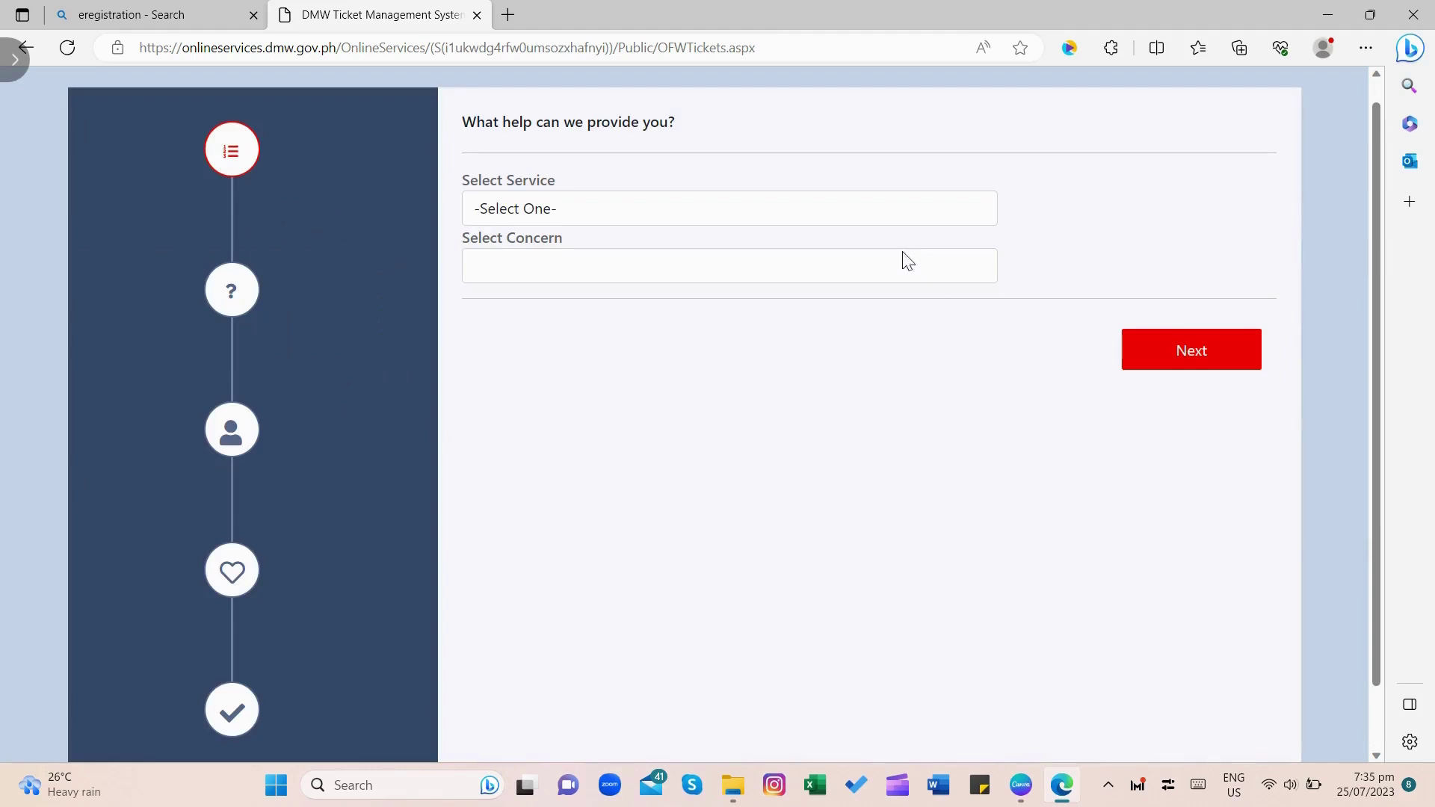
click(859, 214)
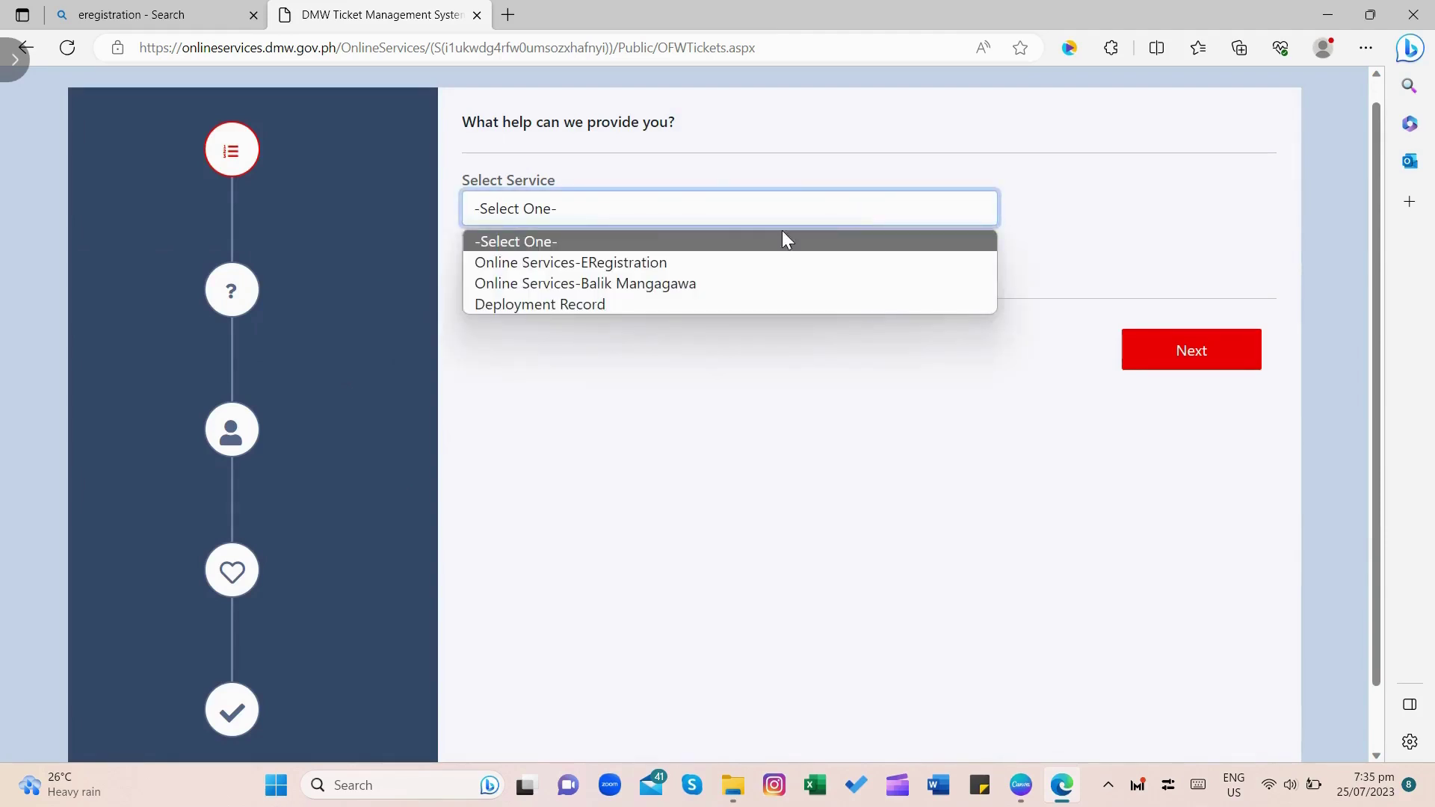
click(693, 266)
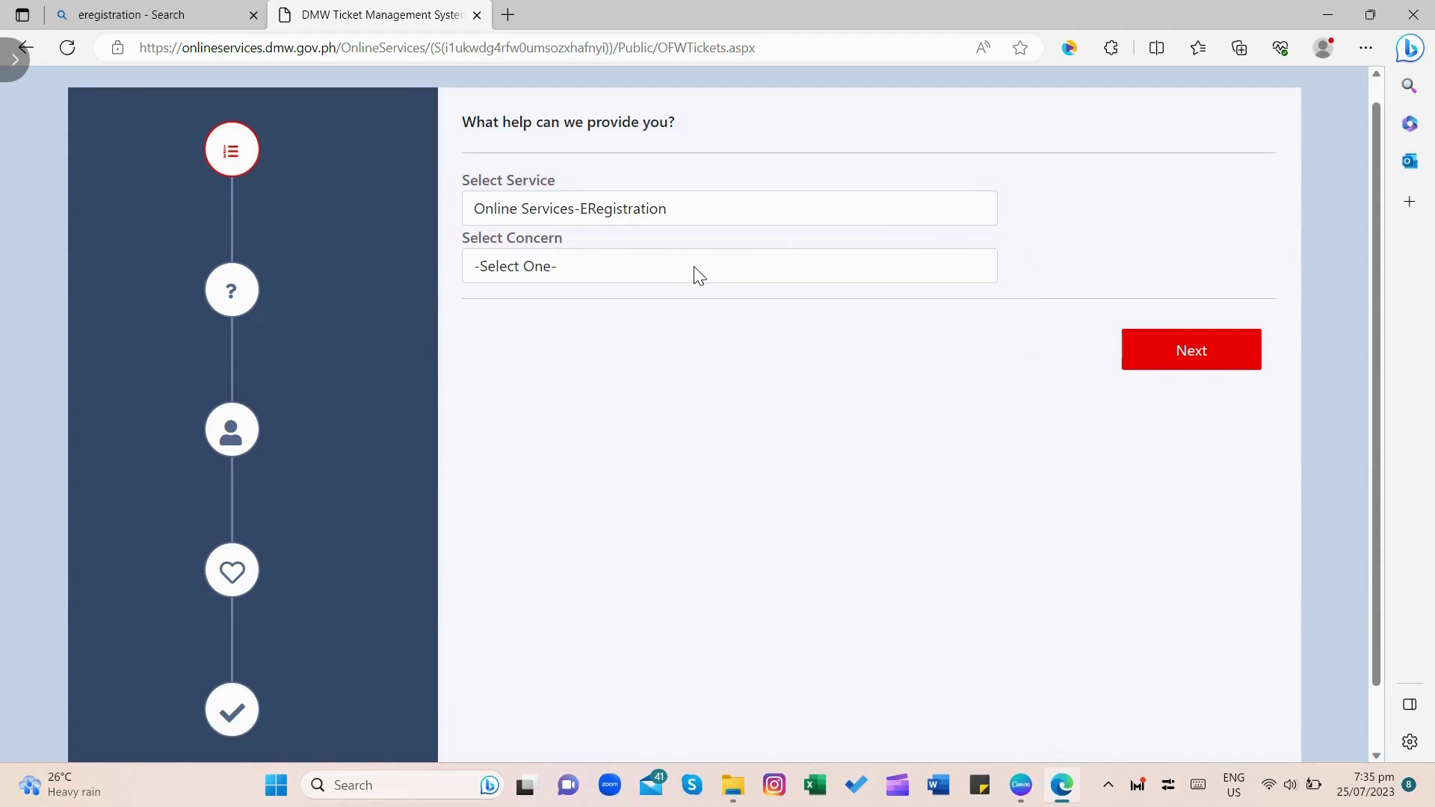
click(695, 272)
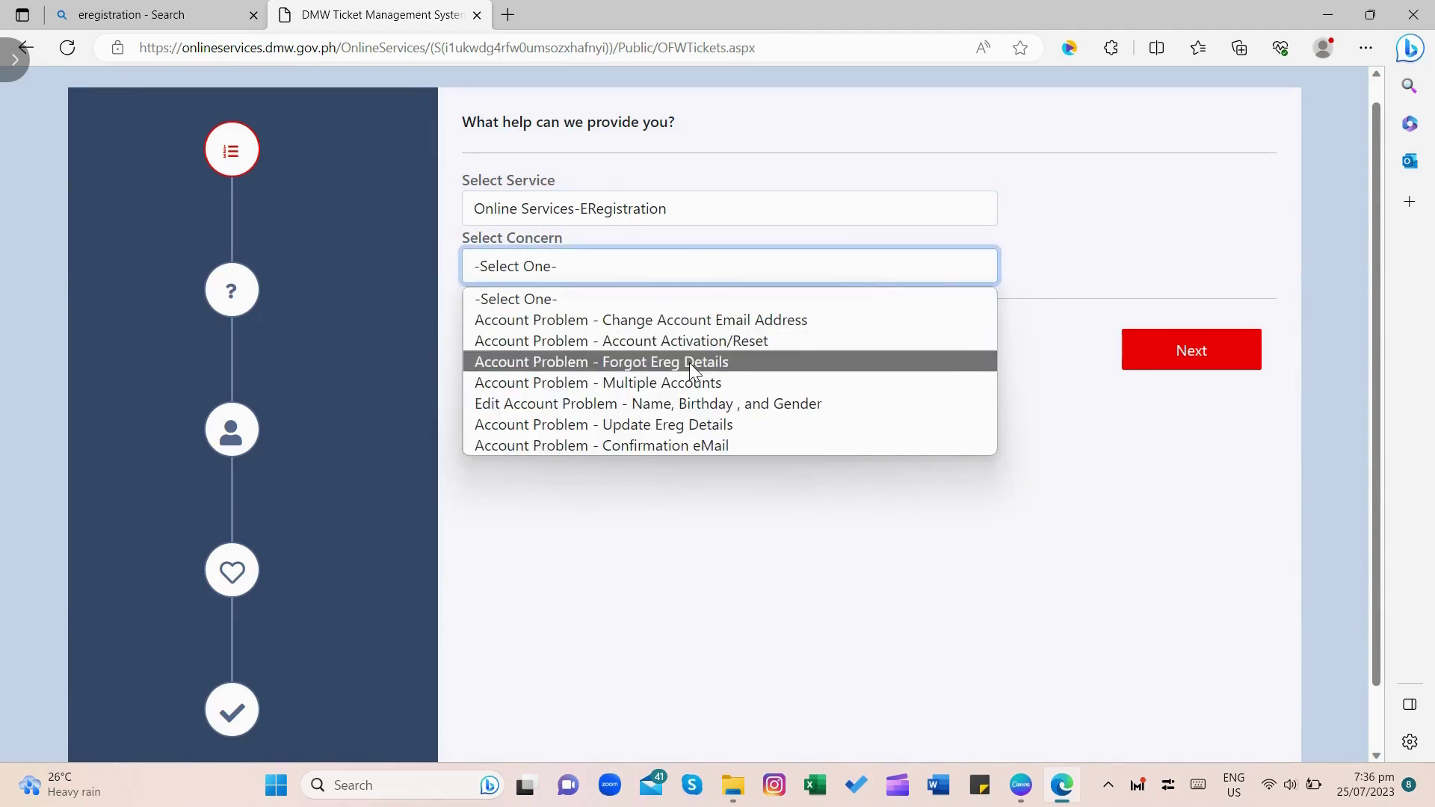
click(743, 362)
click(1137, 366)
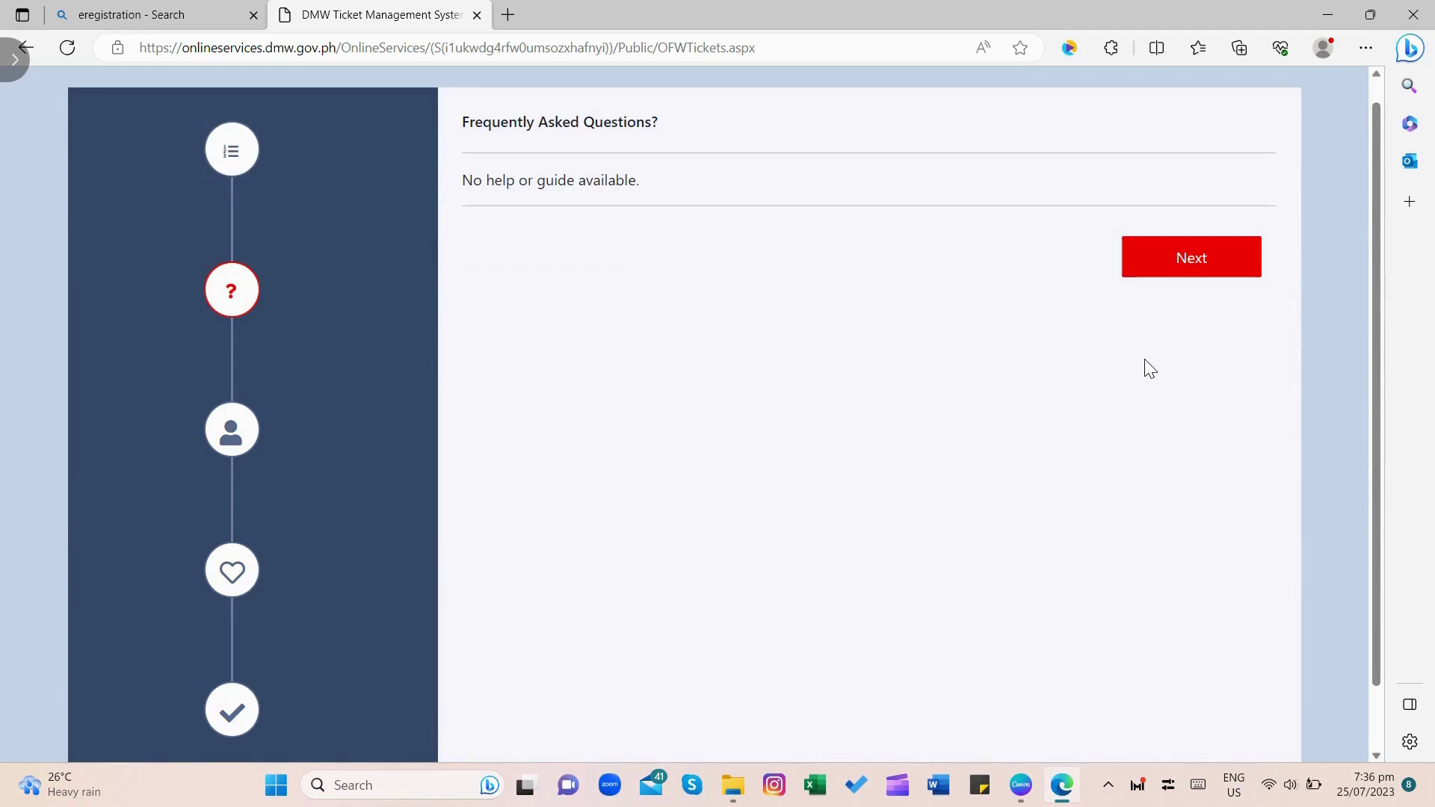
Find the account through the forgotten ERegistration number and email option, using the registrant's full name and birth date
click(1190, 256)
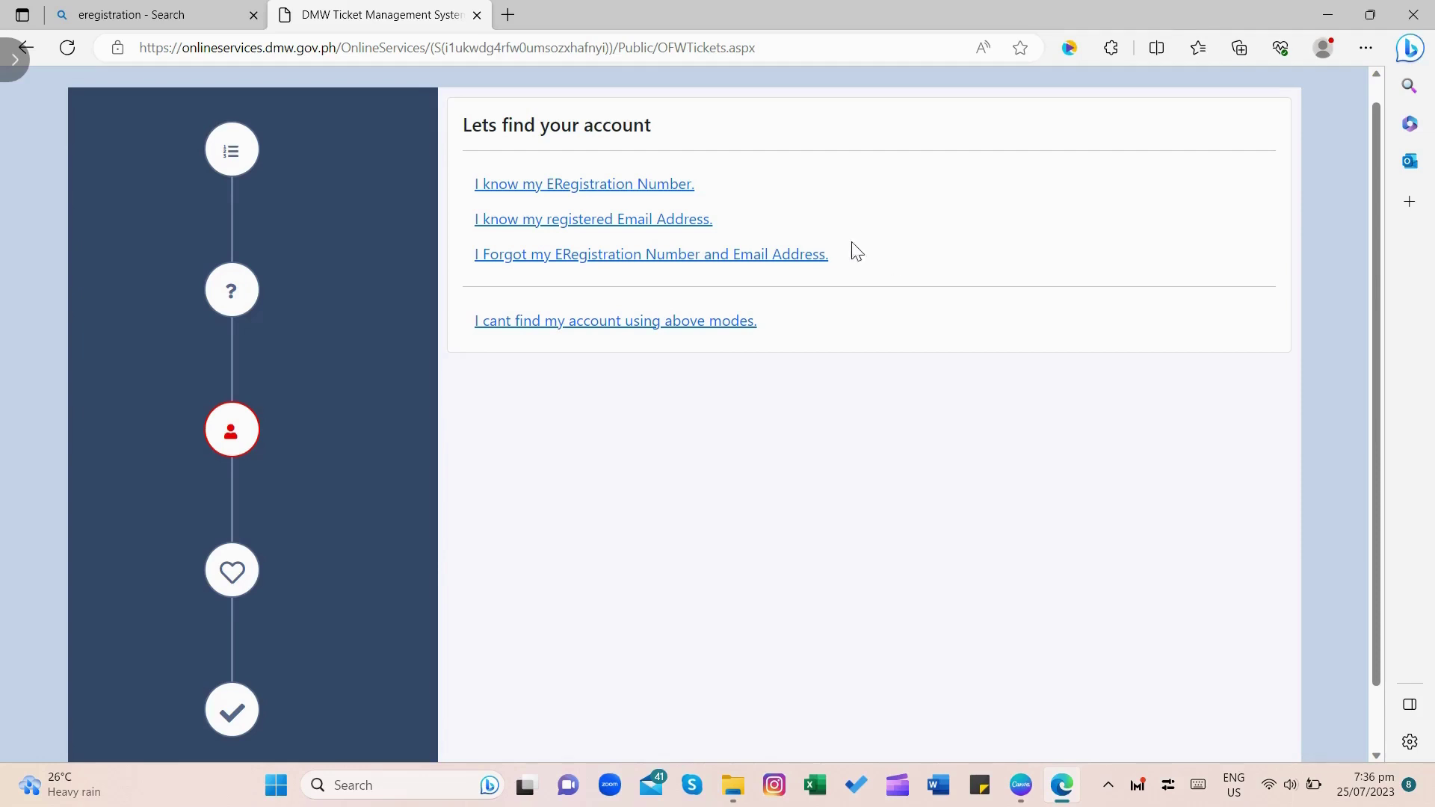
click(737, 257)
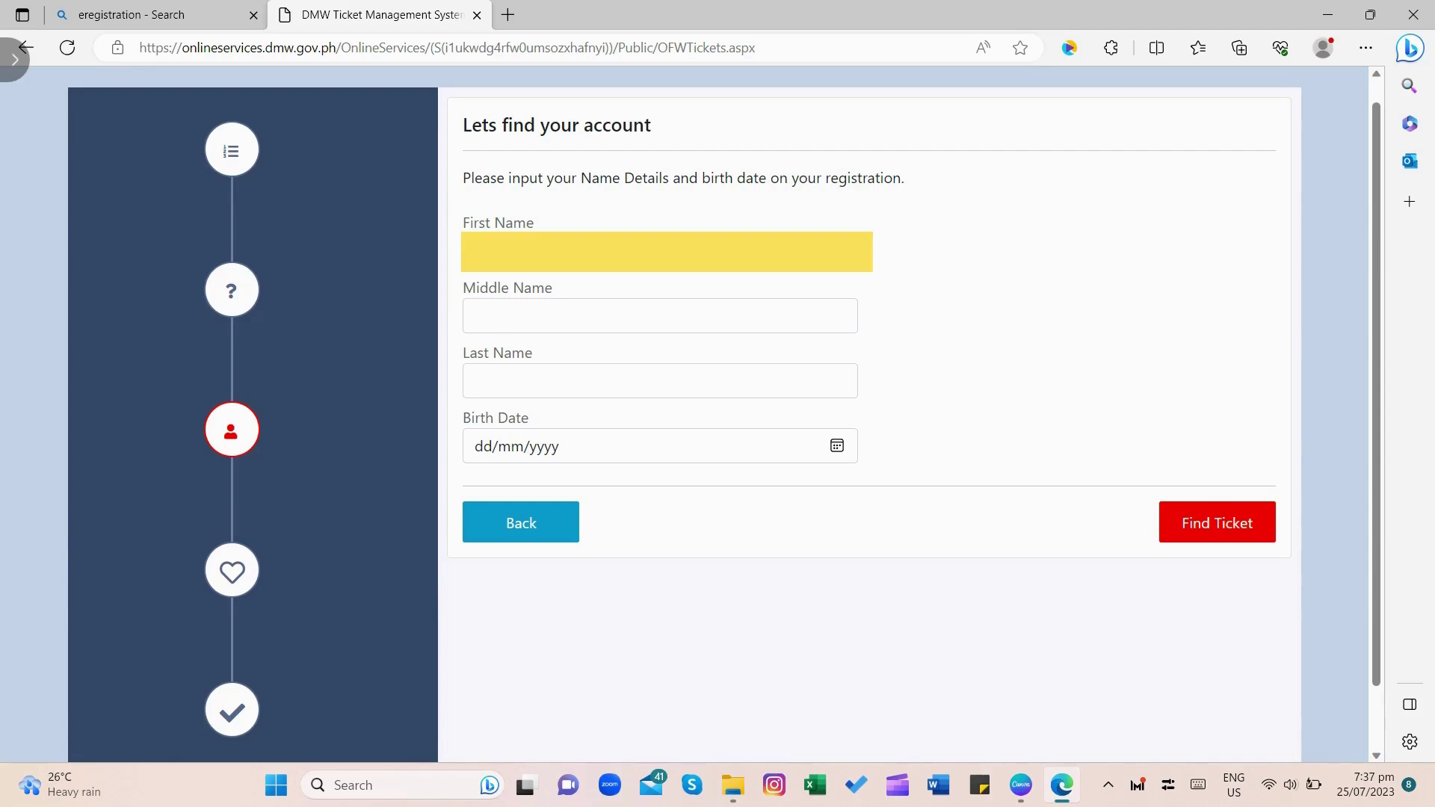
click(660, 232)
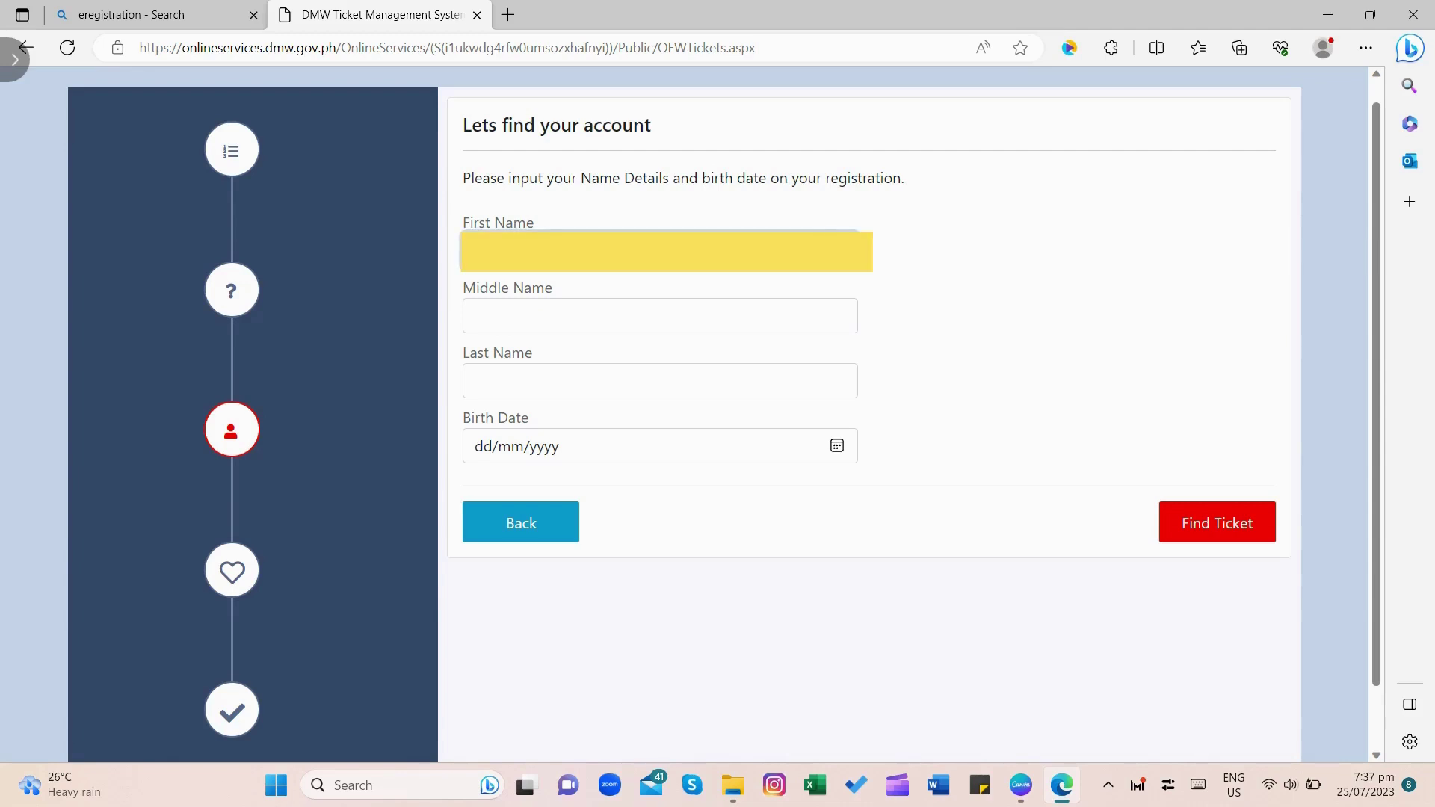
click(660, 316)
click(660, 381)
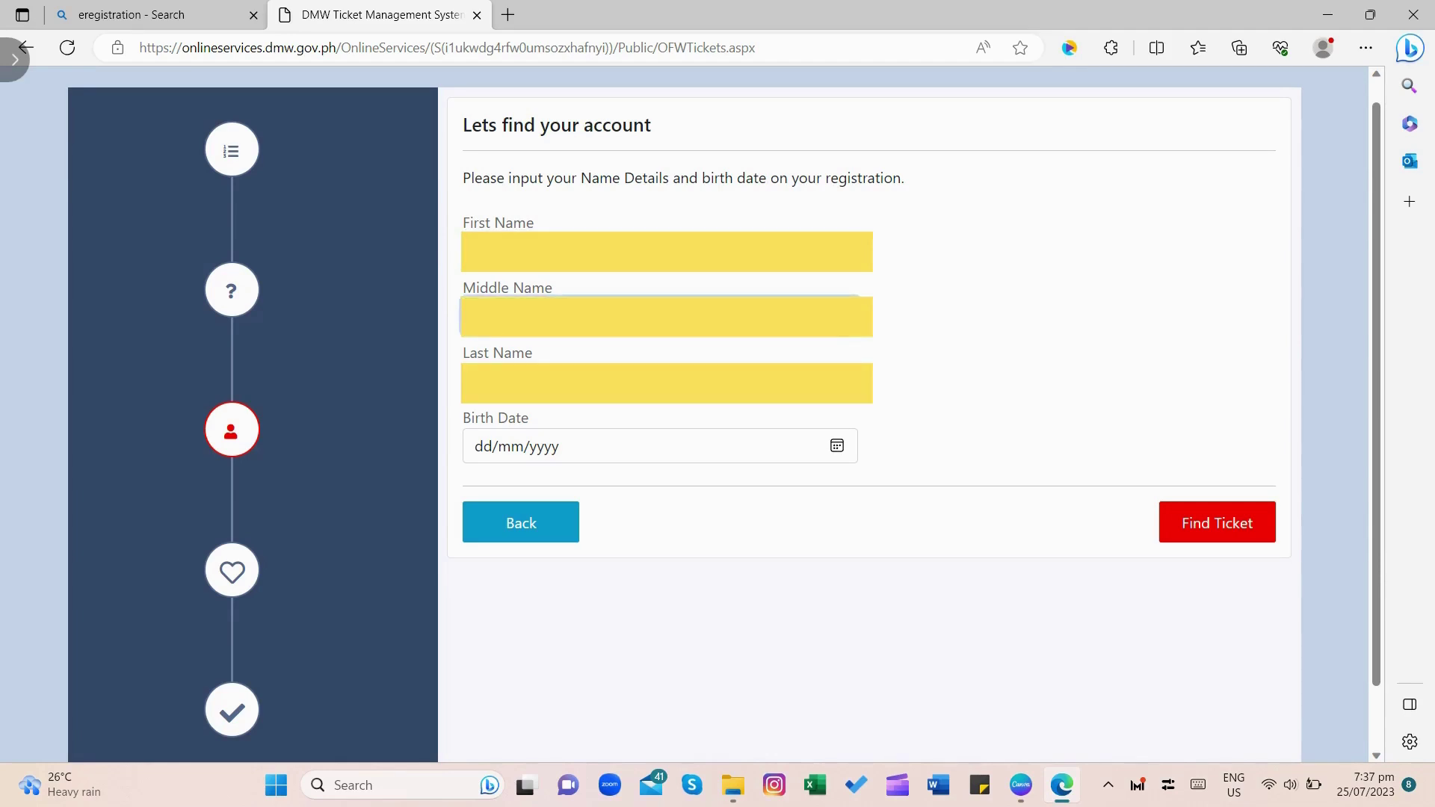
click(660, 446)
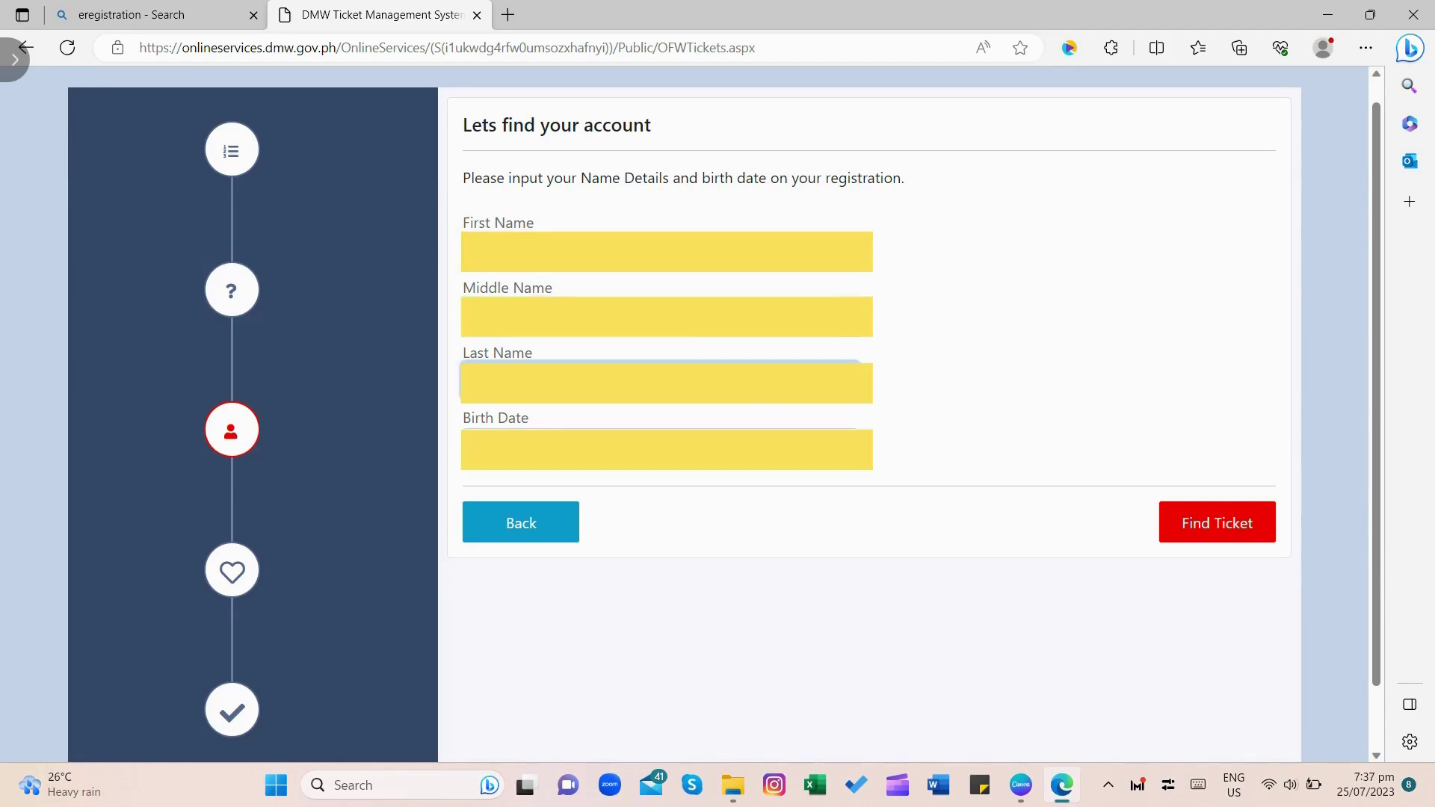
click(660, 450)
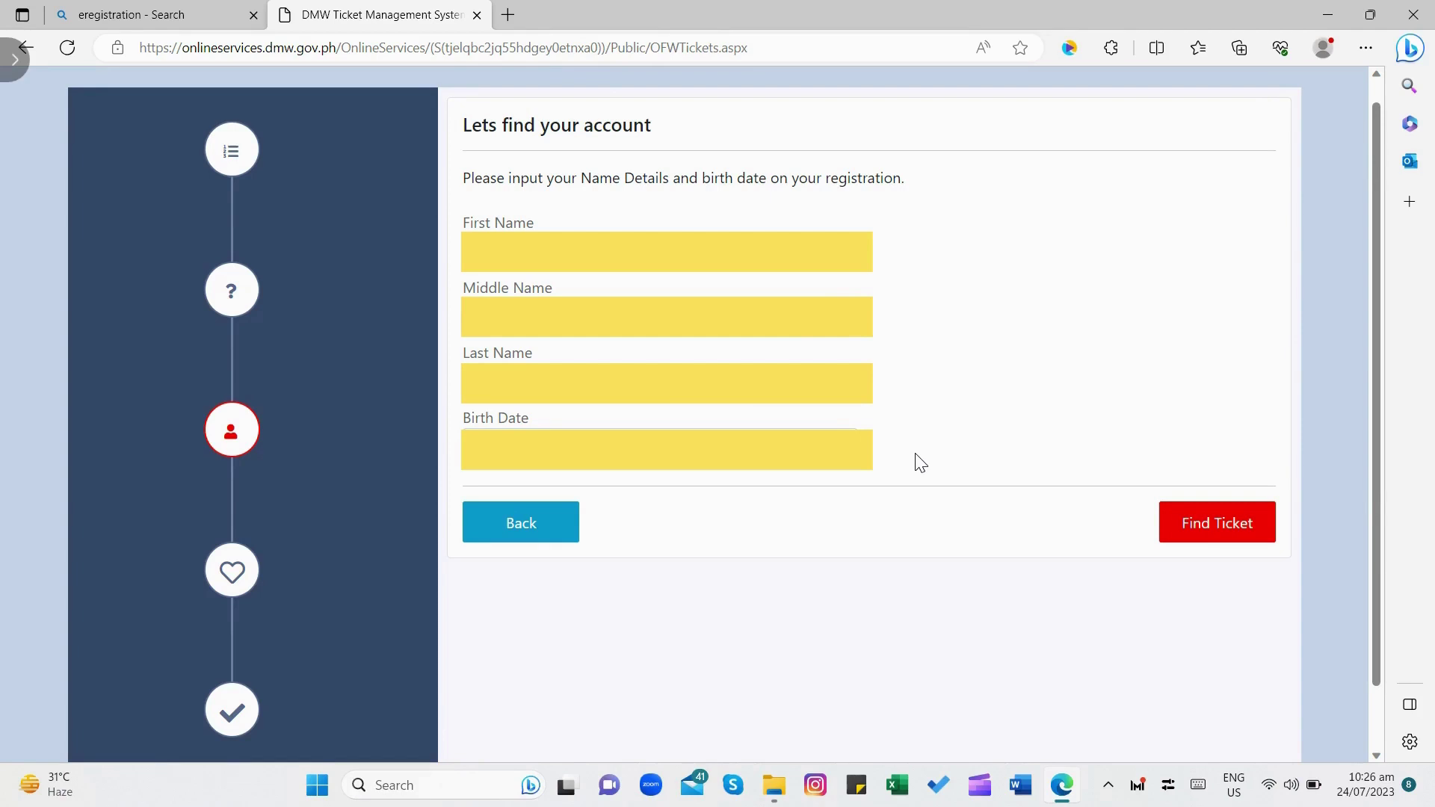
click(1241, 524)
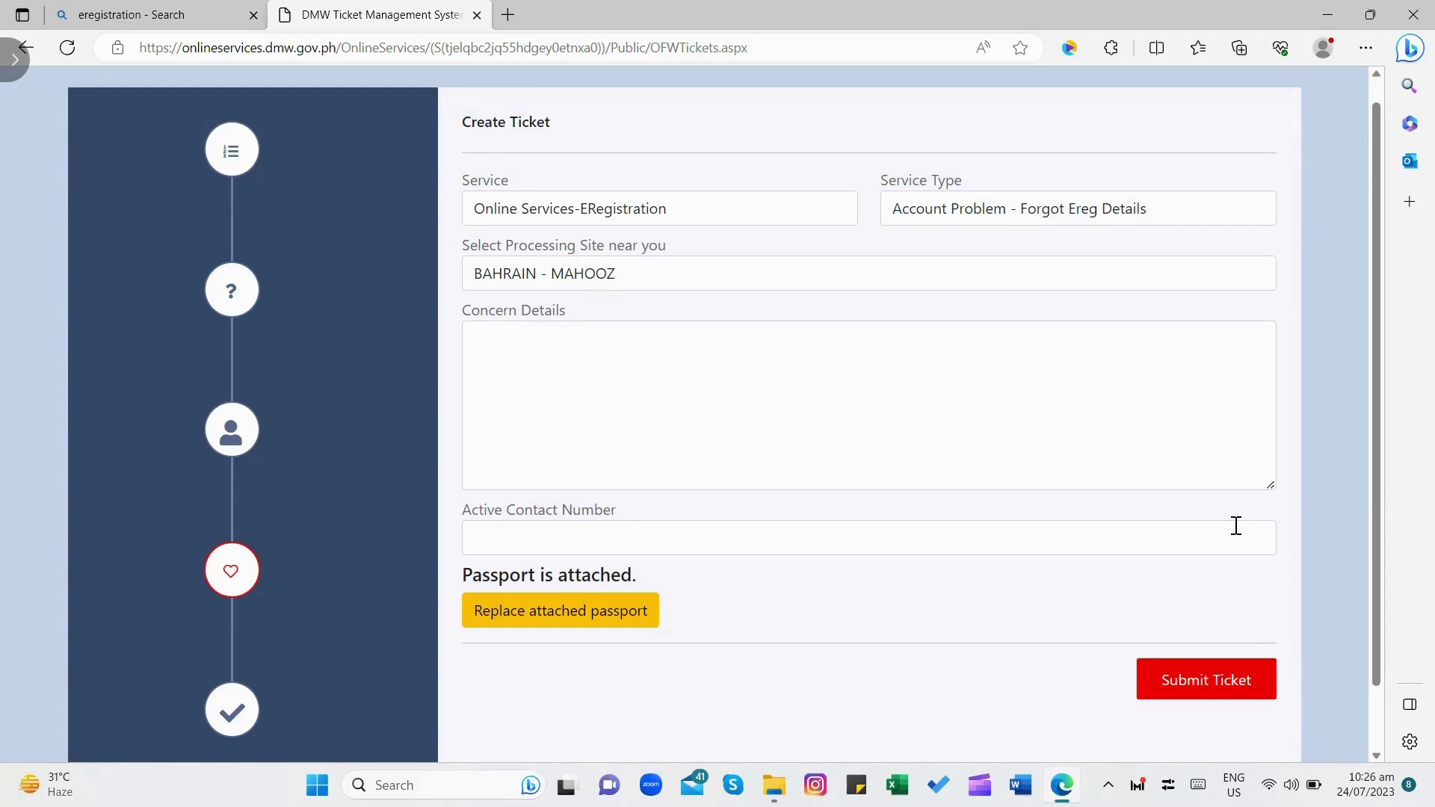
Set the ticket's processing site to PHILIPPINES - PAMPANGA, SM - SAN FERNANDO
click(909, 284)
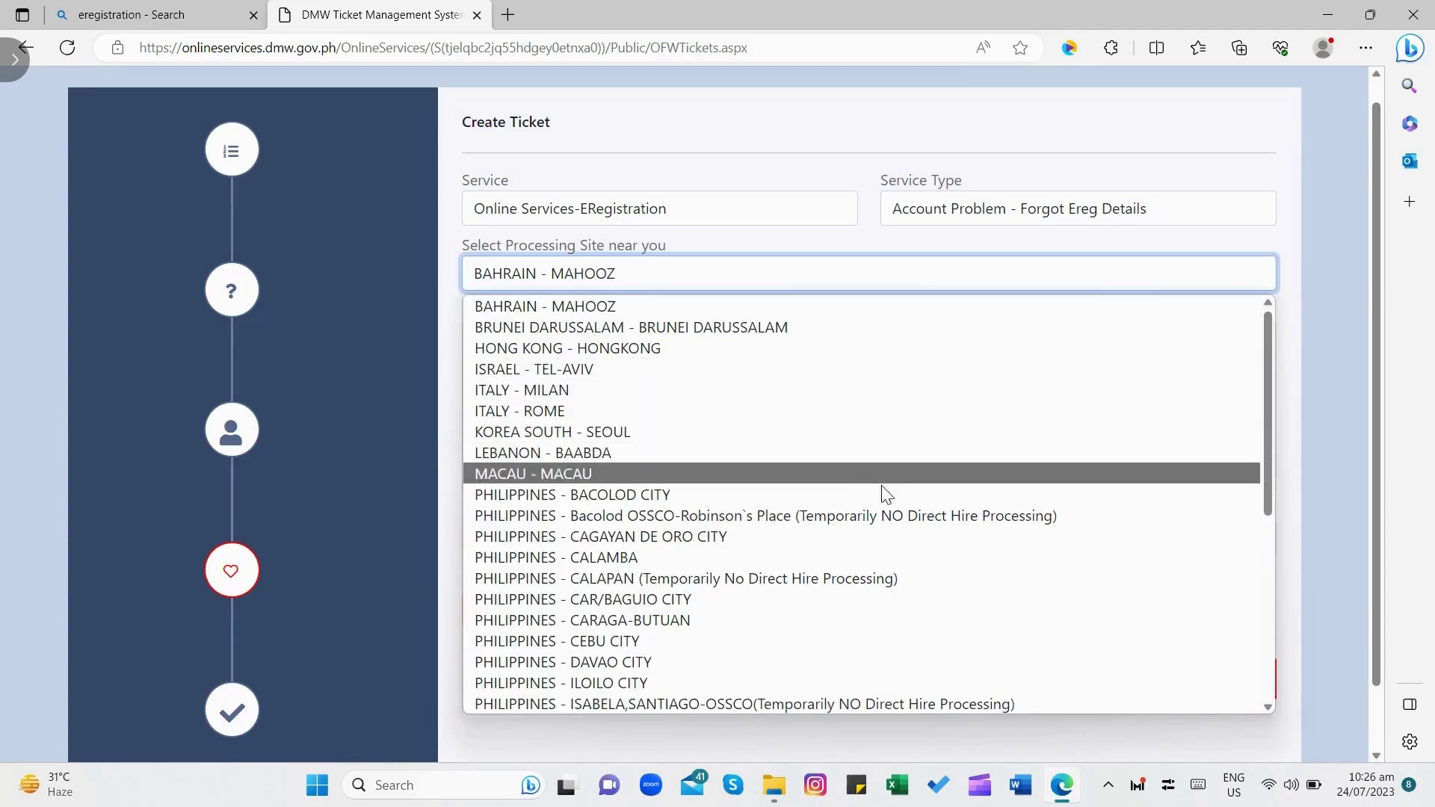
scroll(884, 508, down, 3)
scroll(884, 519, down, 2)
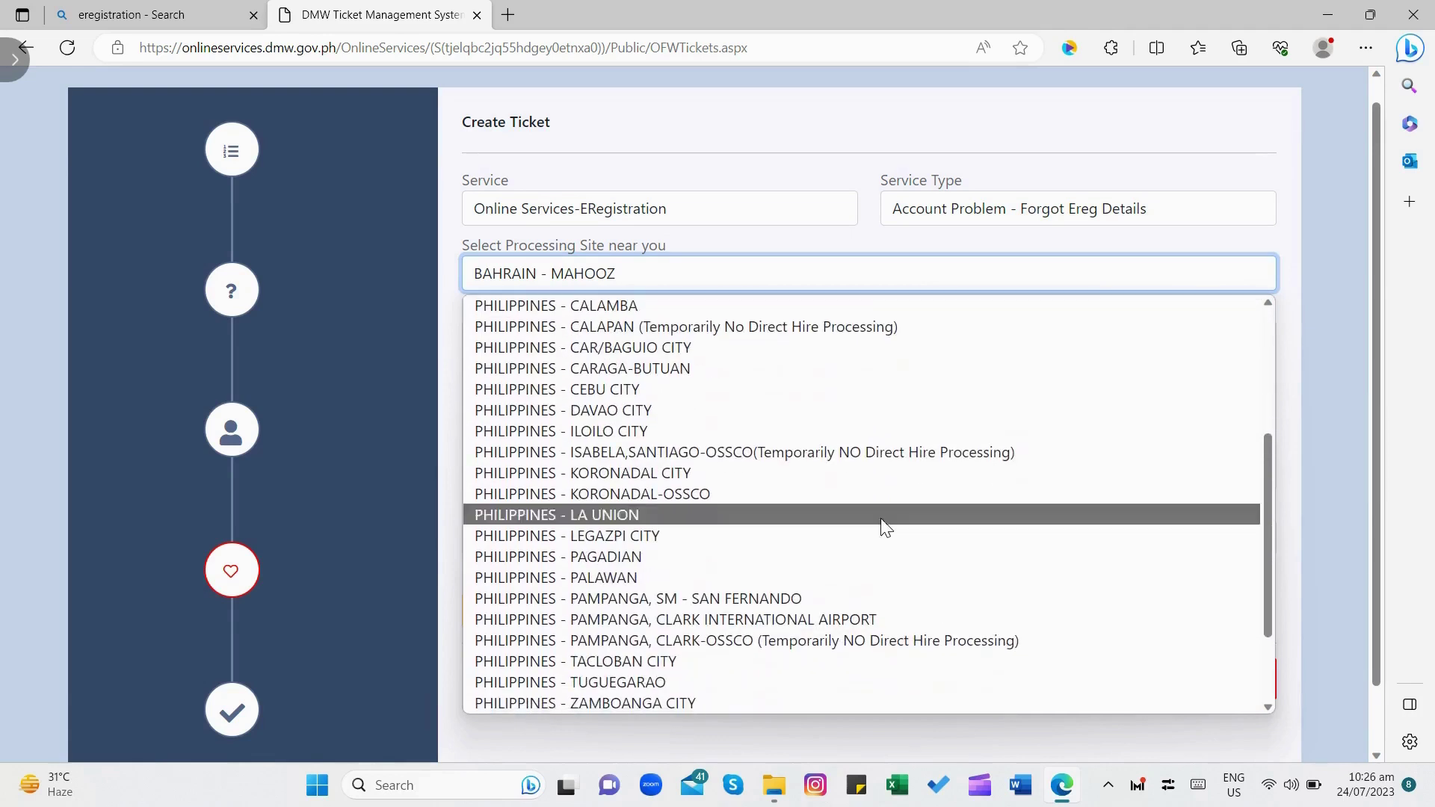
click(853, 598)
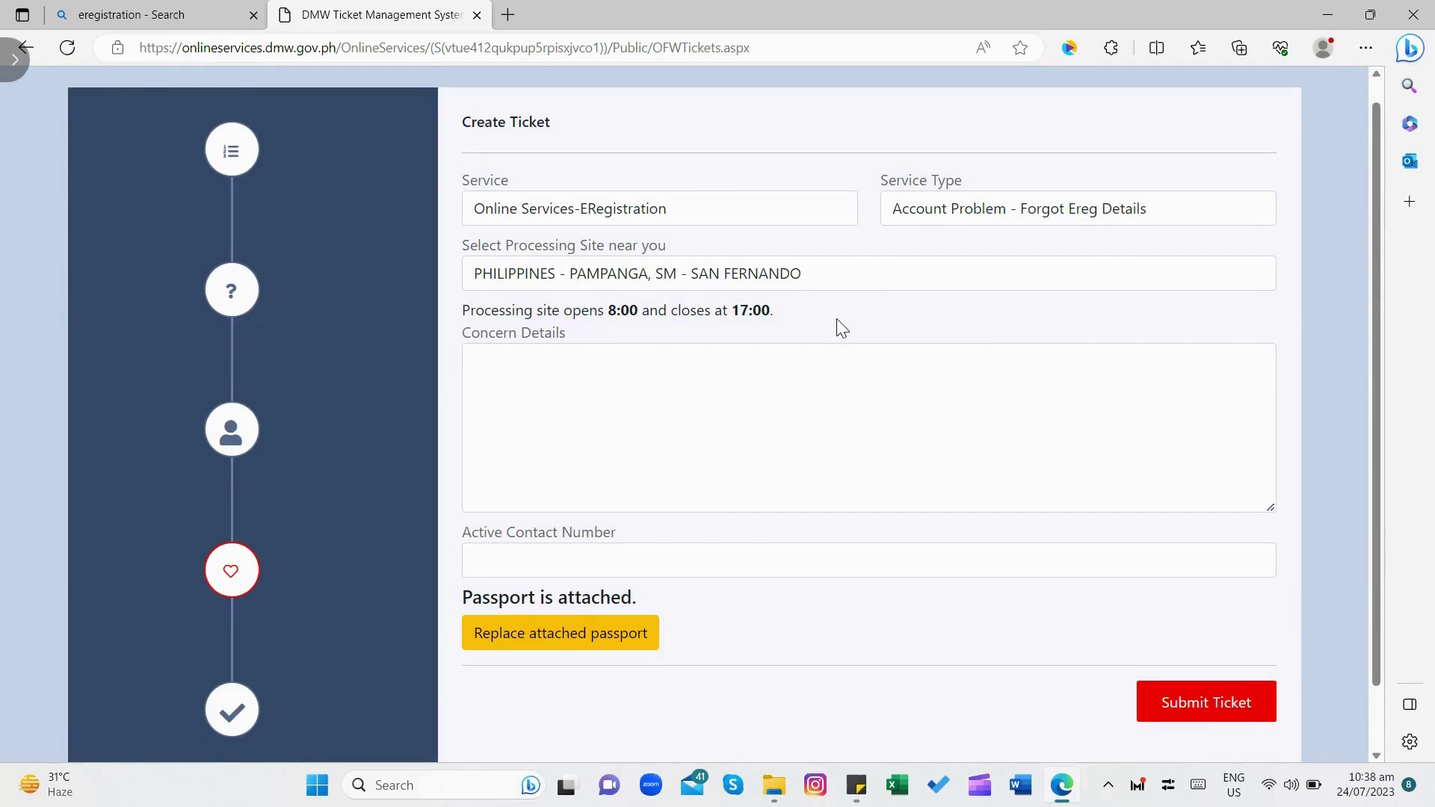
Fill in the concern details asking for help with forgotten e-registration login details, add the active contact number, and submit the ticket
click(801, 388)
key(ctrl+v)
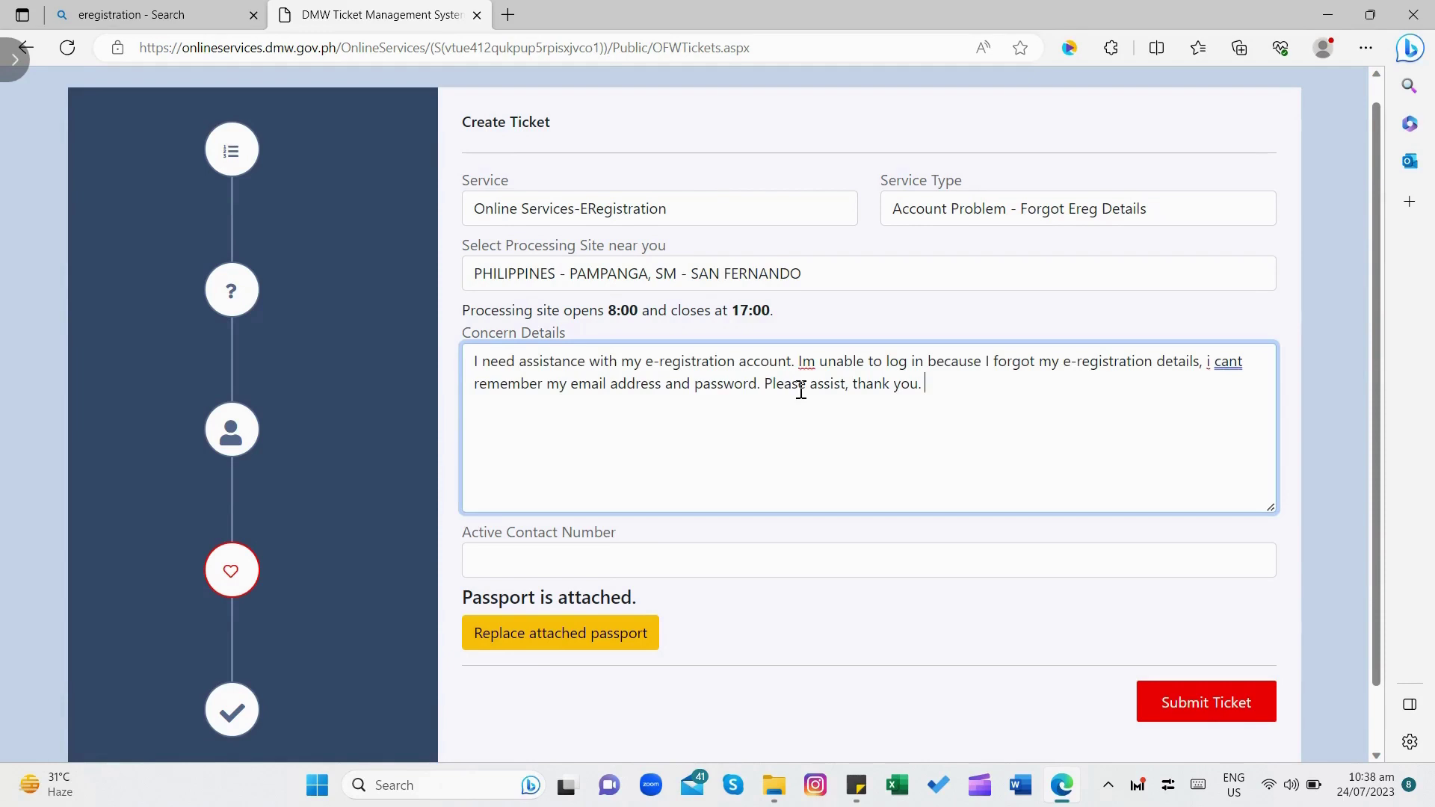
click(823, 385)
key(Tab)
click(692, 644)
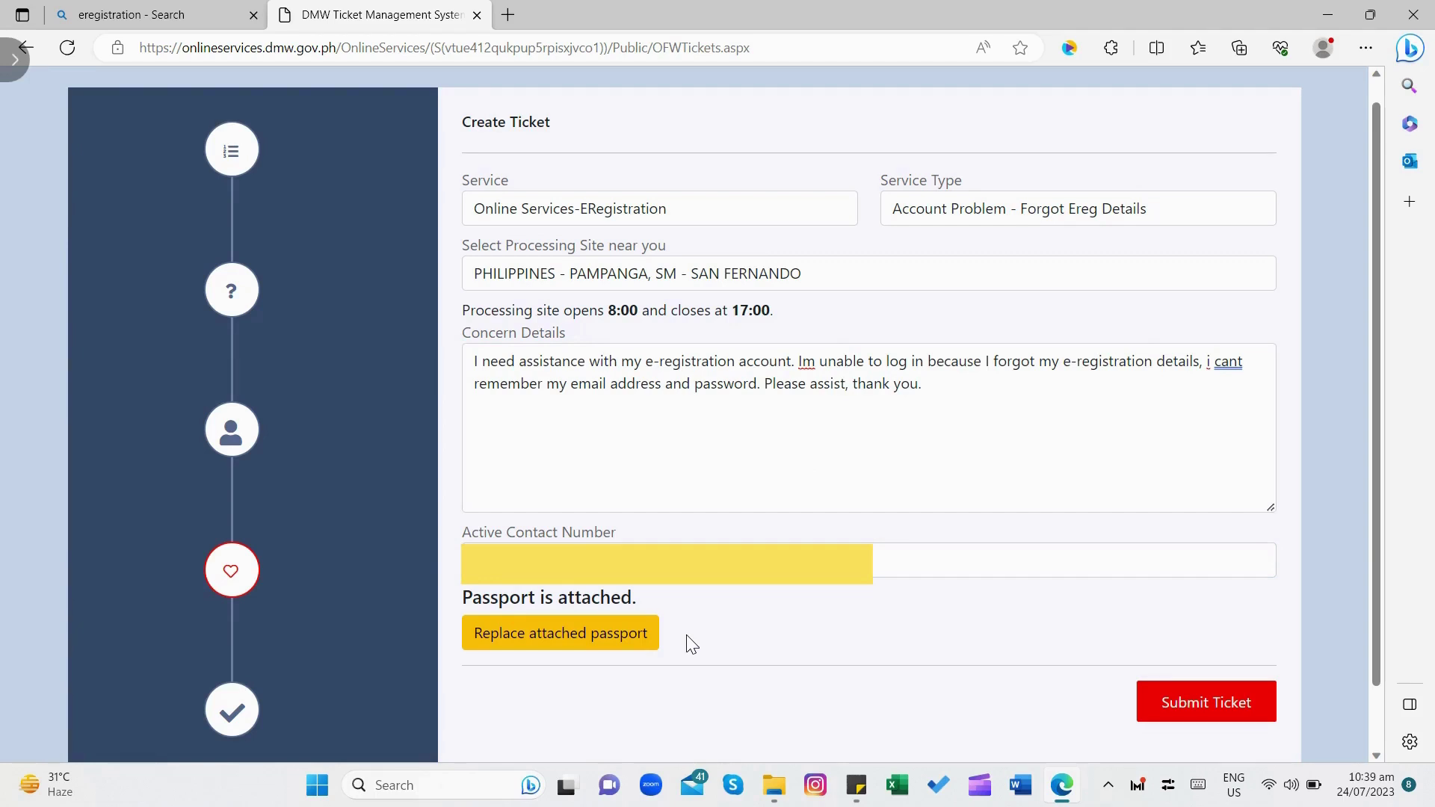
click(1234, 716)
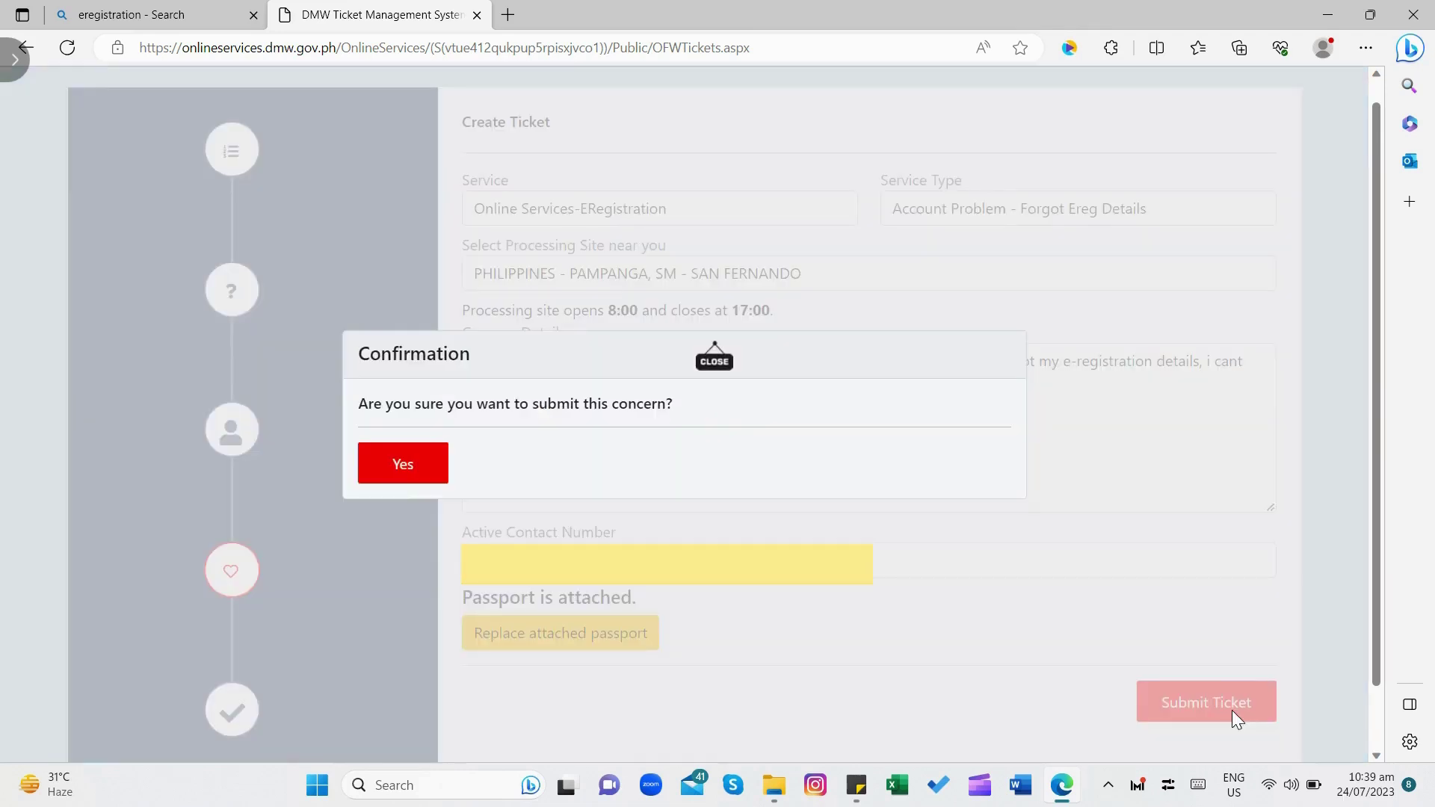
click(430, 482)
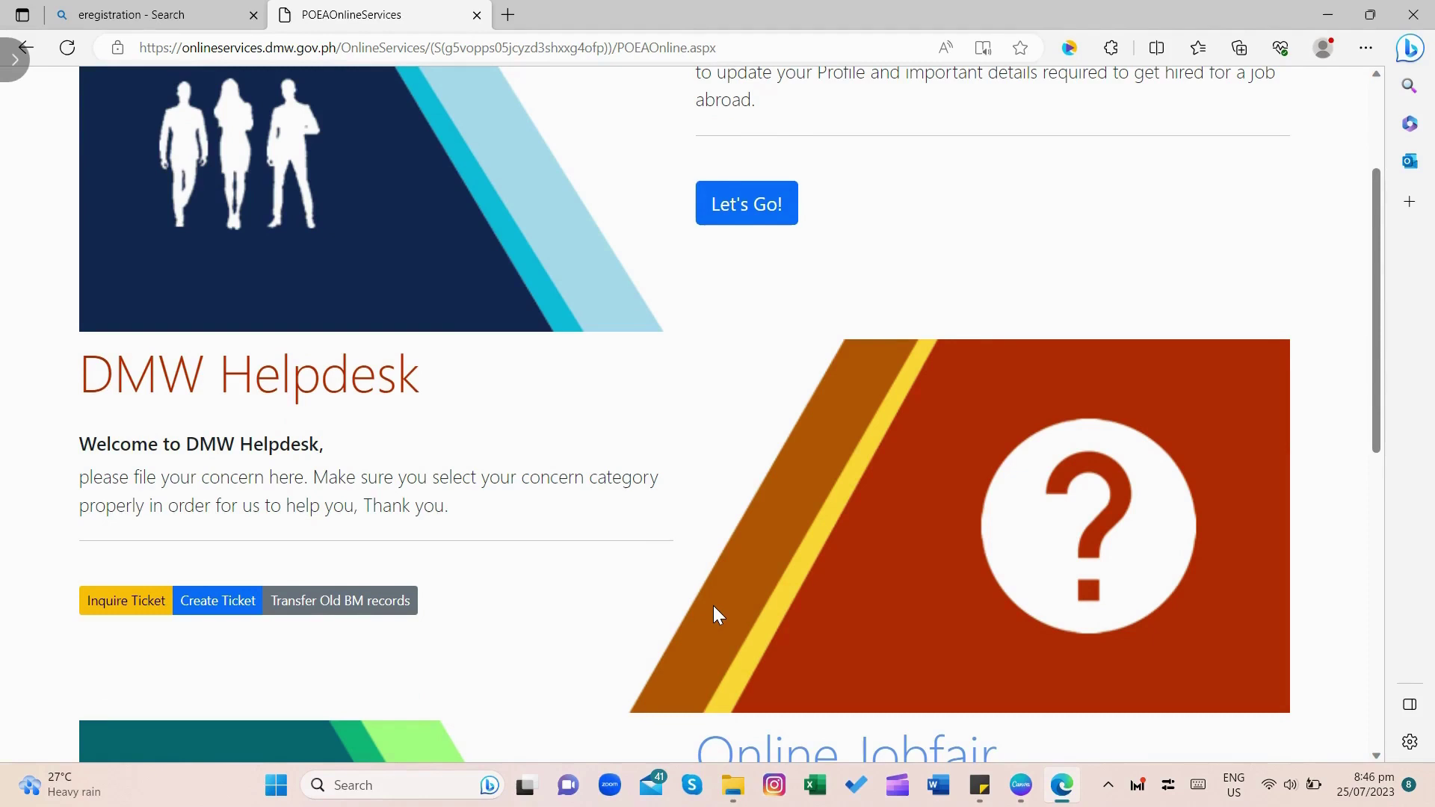
Look up the submitted helpdesk ticket in DMW Ticket Inquiry by its ticket number
click(156, 611)
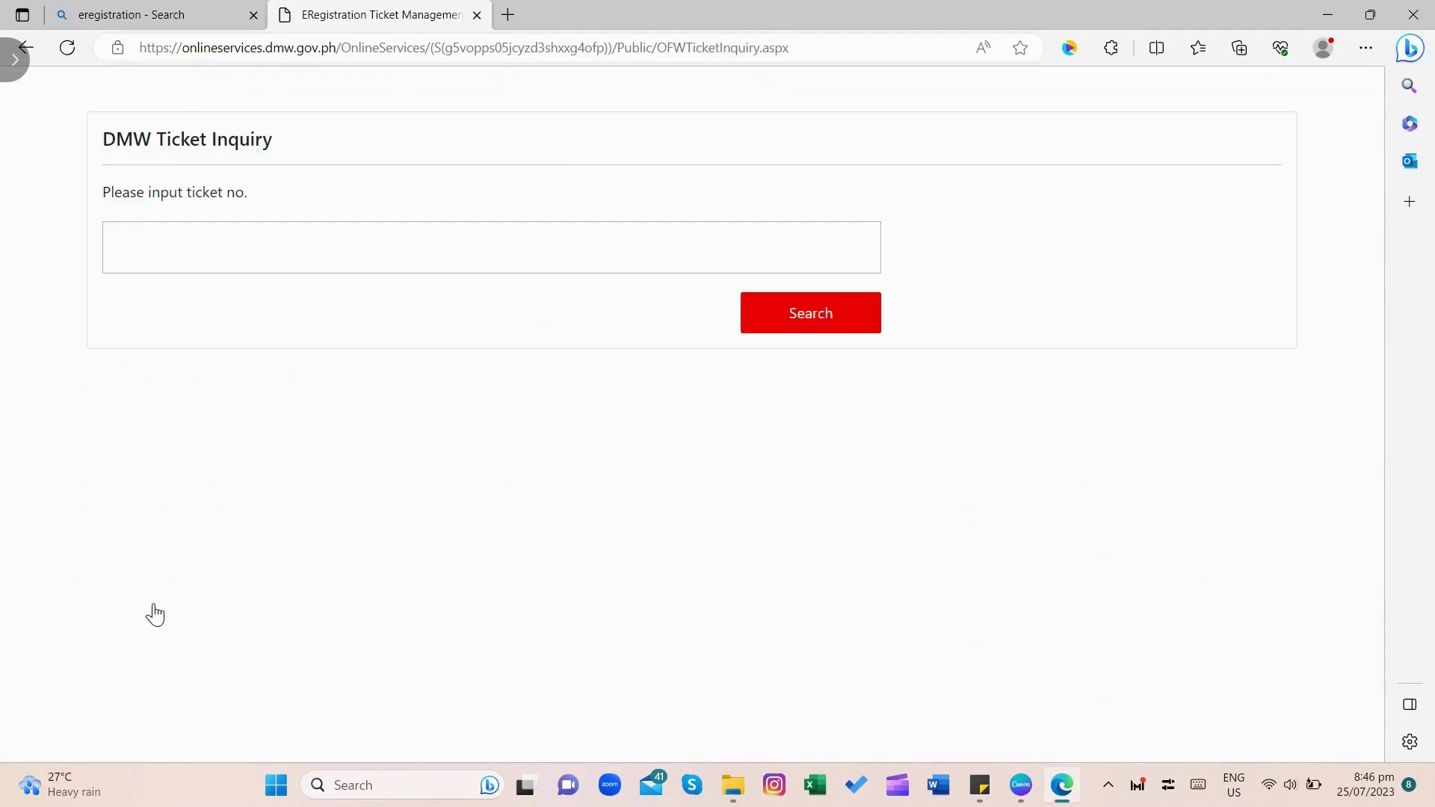
click(431, 251)
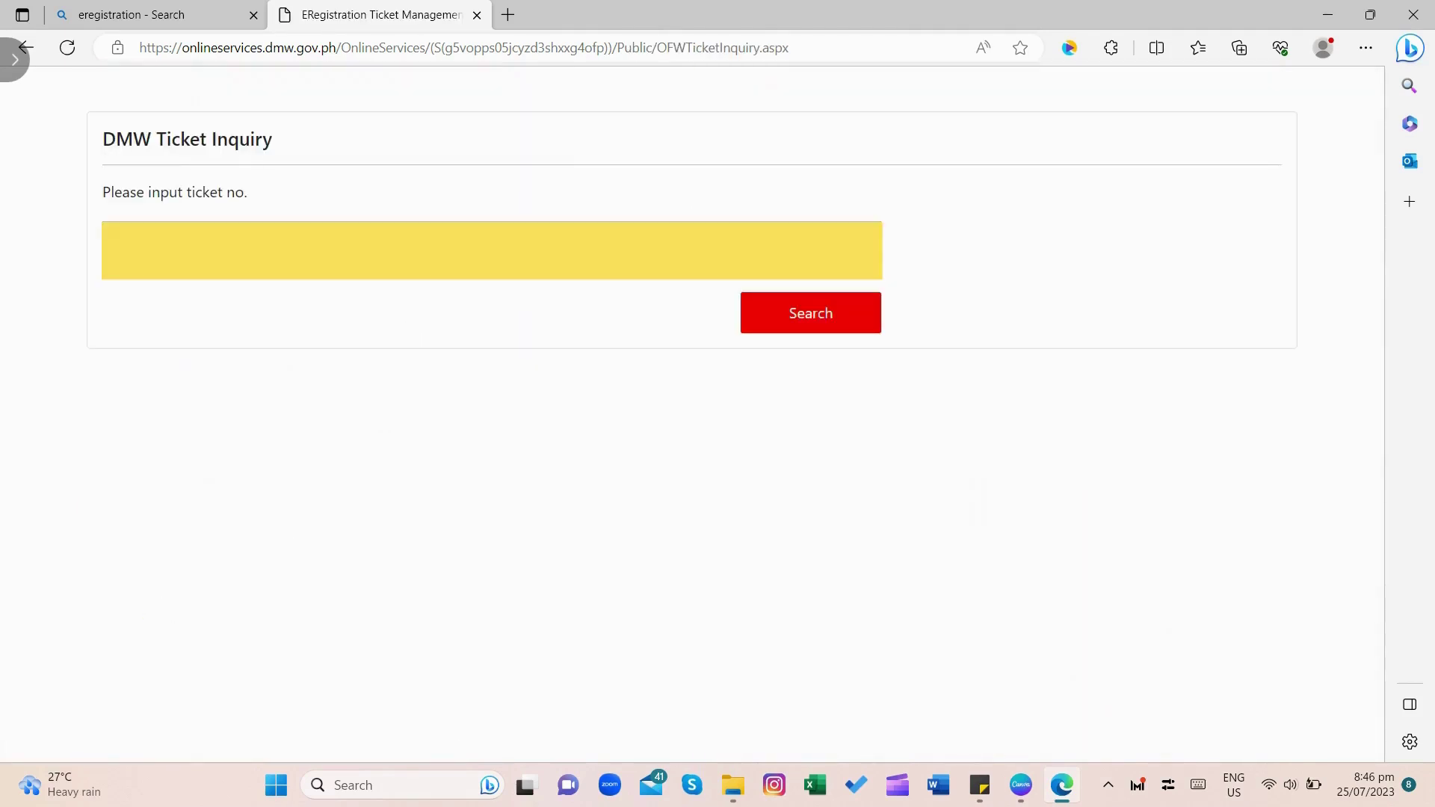
click(839, 324)
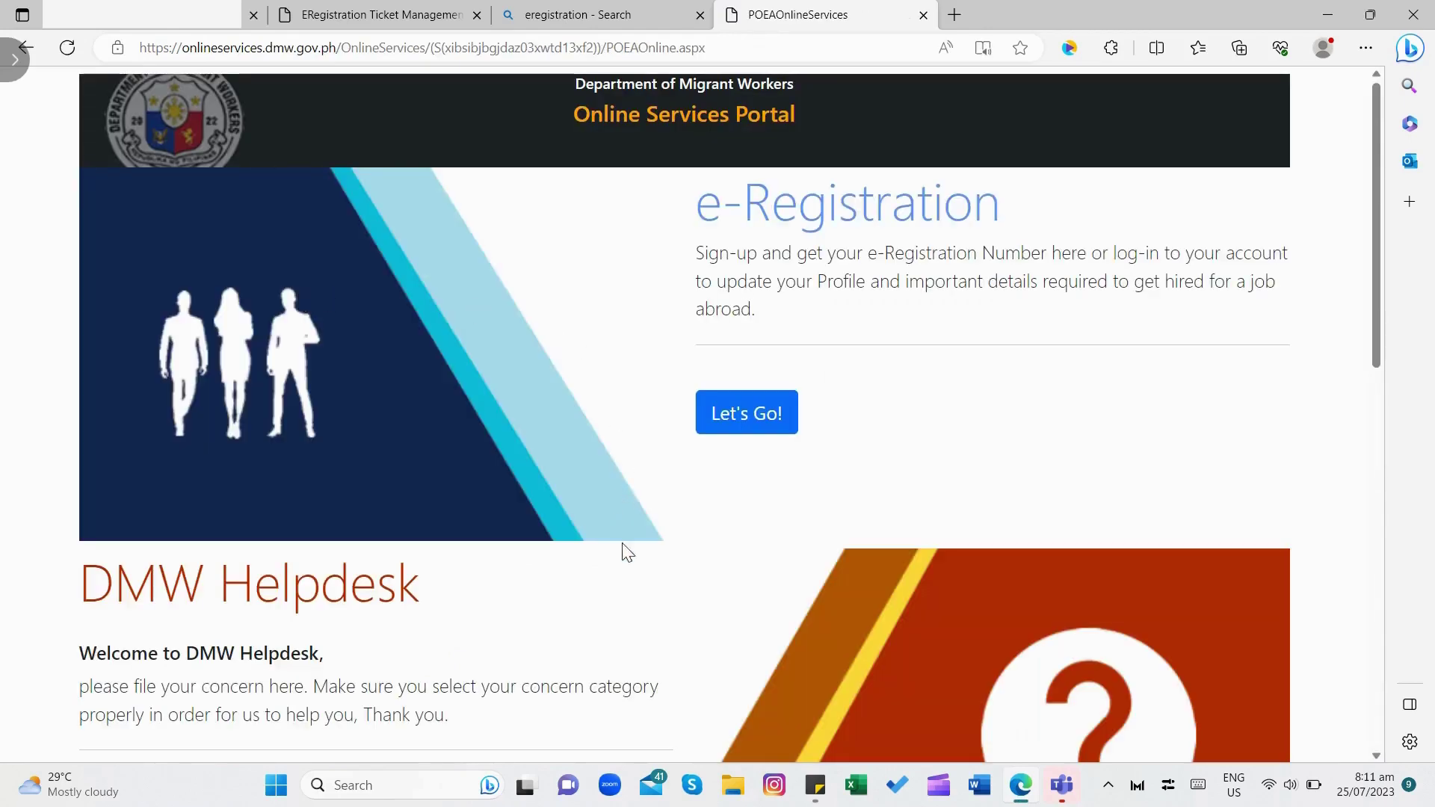
Log in to e-Registration with the account login and password, and set and confirm a new account password
click(743, 417)
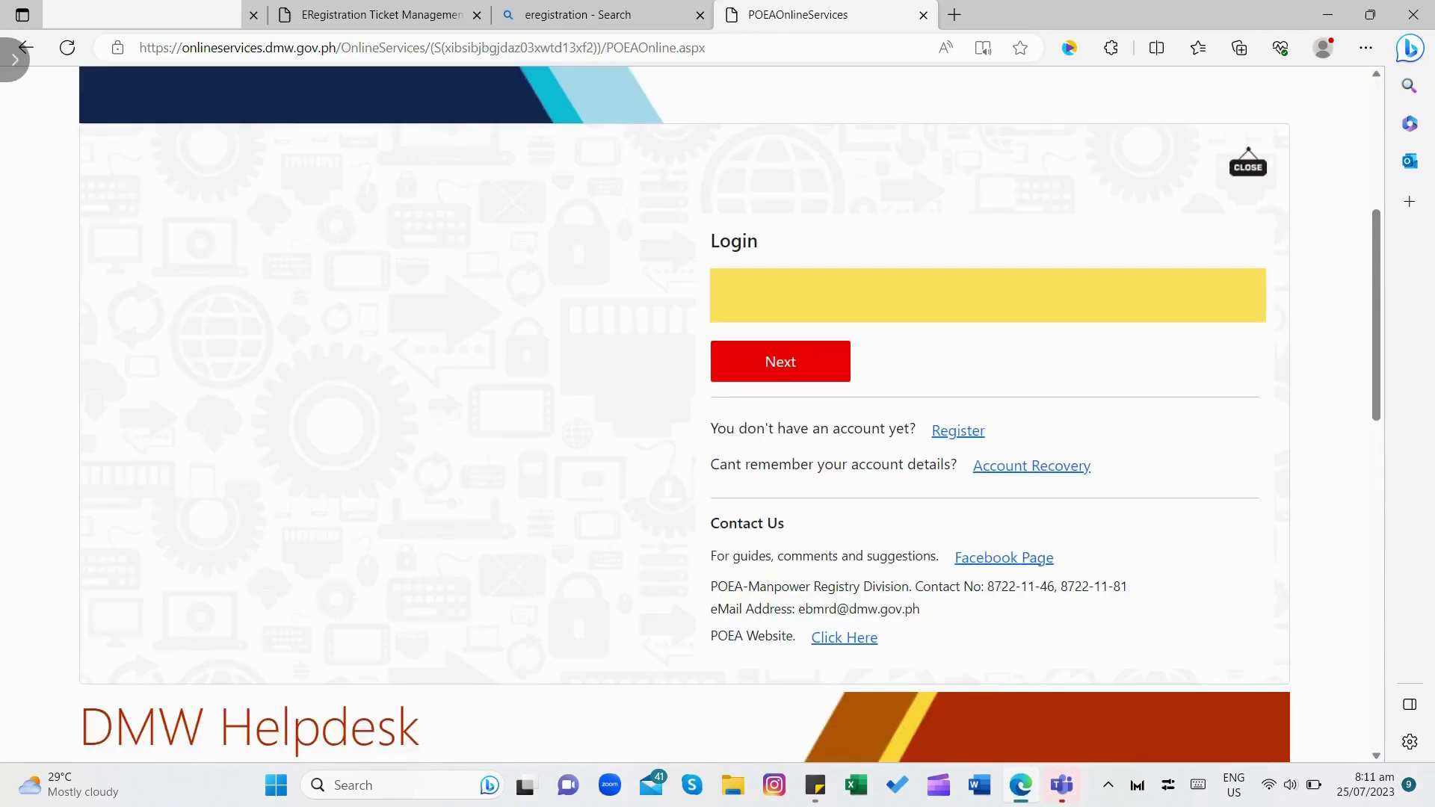
click(786, 363)
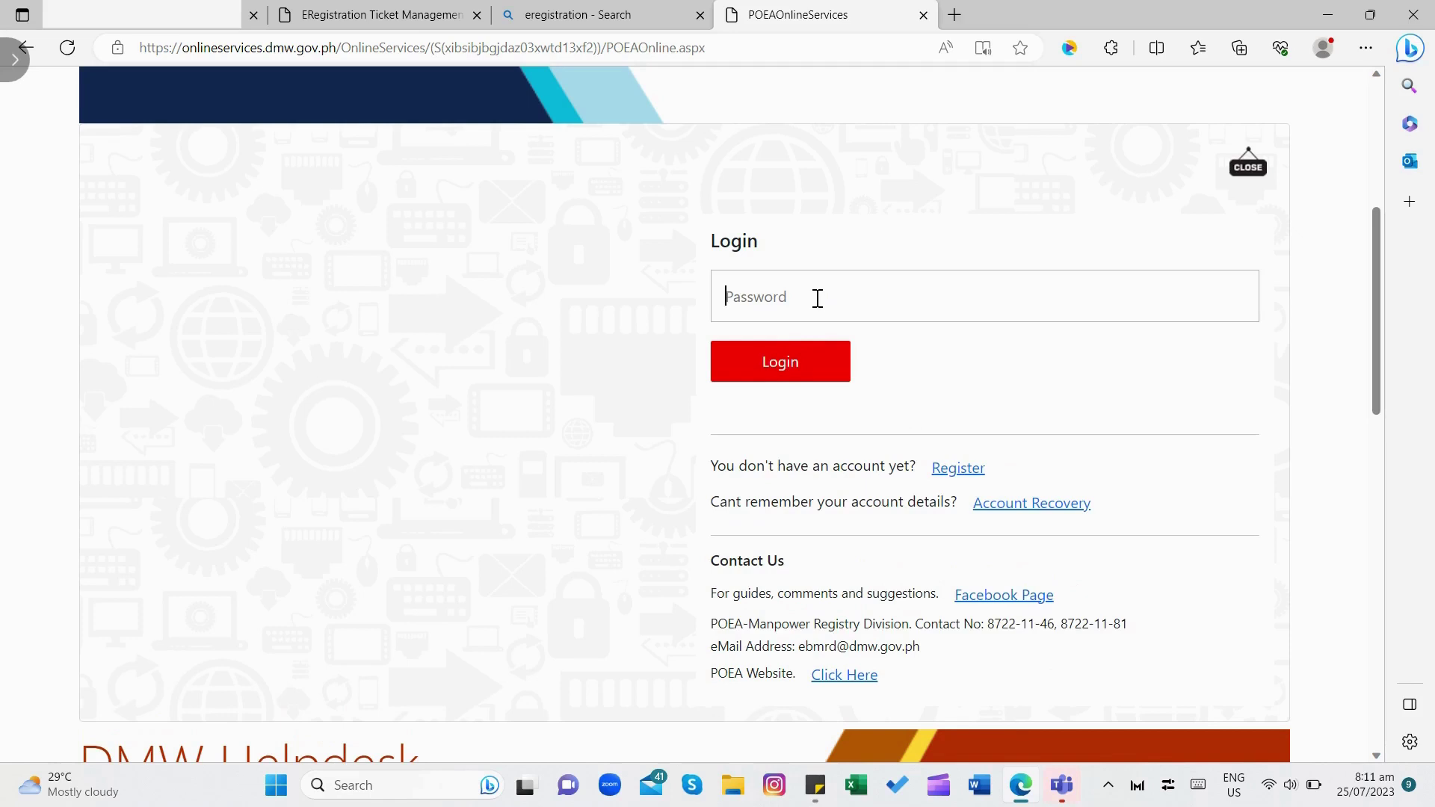
key(ctrl+v)
click(794, 371)
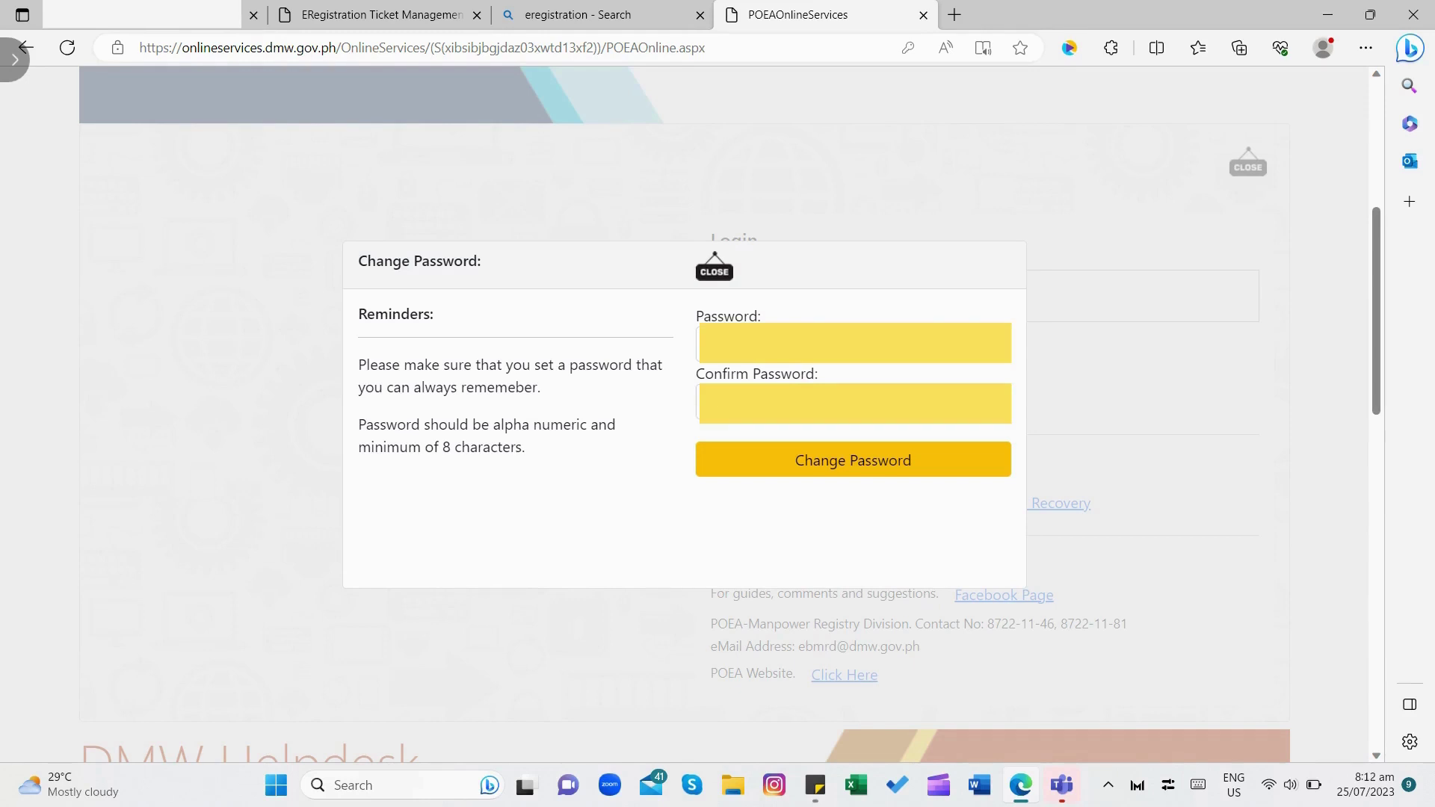
click(880, 461)
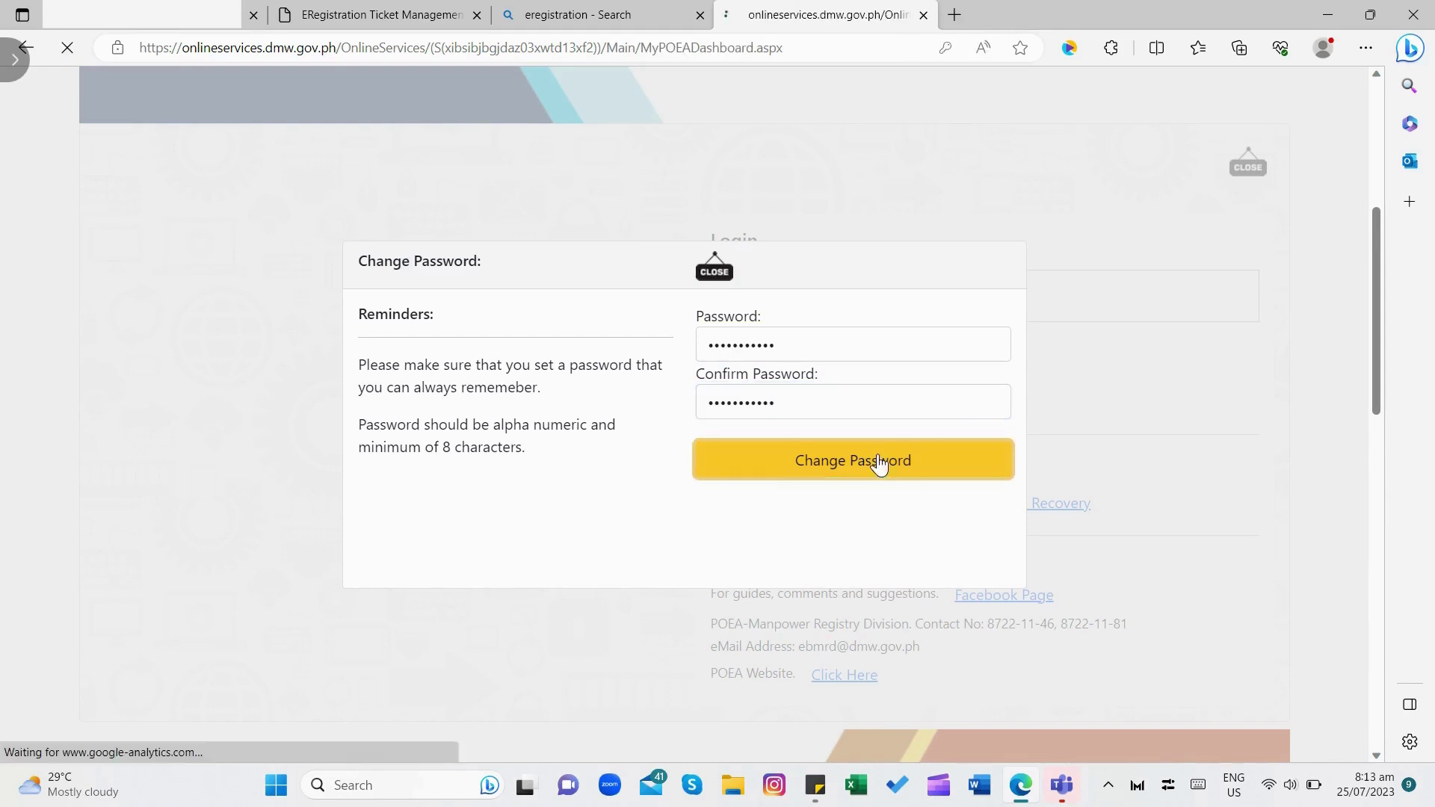